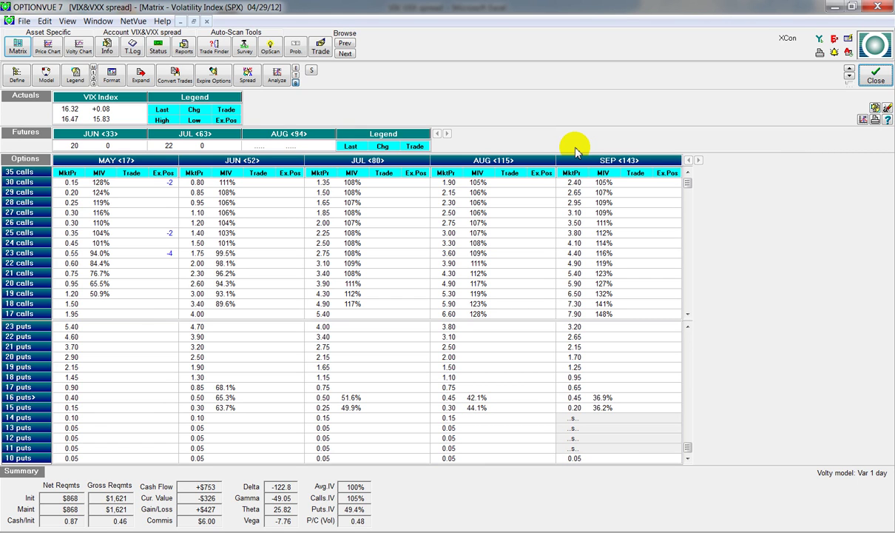
Step: Review the VIX price and volatility chart, glance at the spread workbook in Excel, and reopen the VIX option matrix in OptionVue
left_click(874, 73)
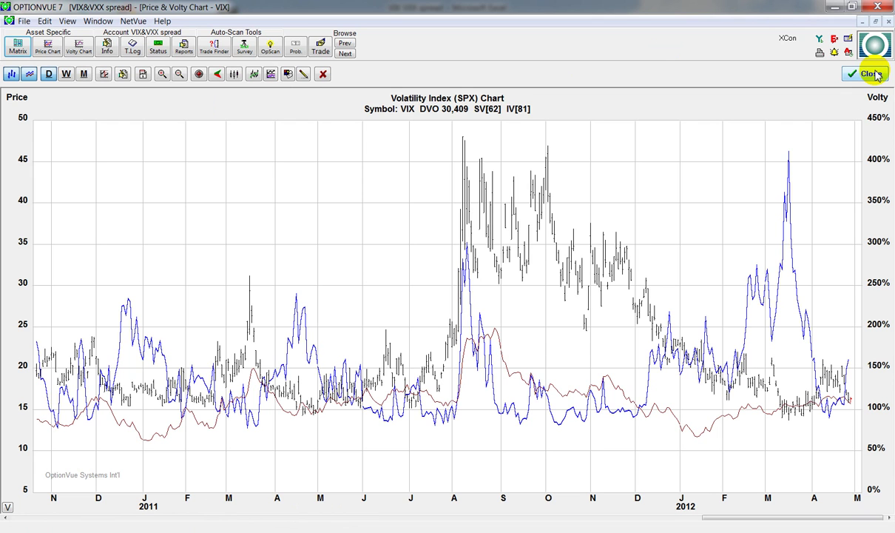
left_click(323, 531)
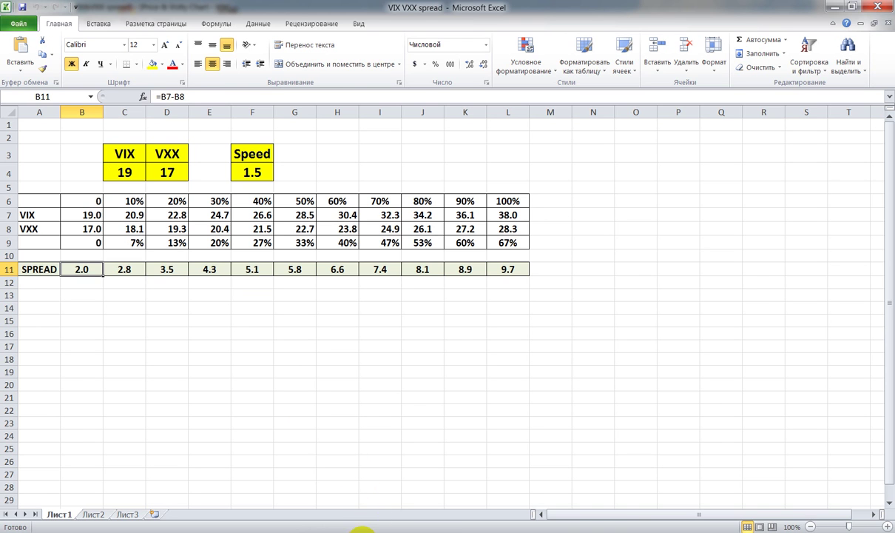
left_click(356, 530)
left_click(870, 74)
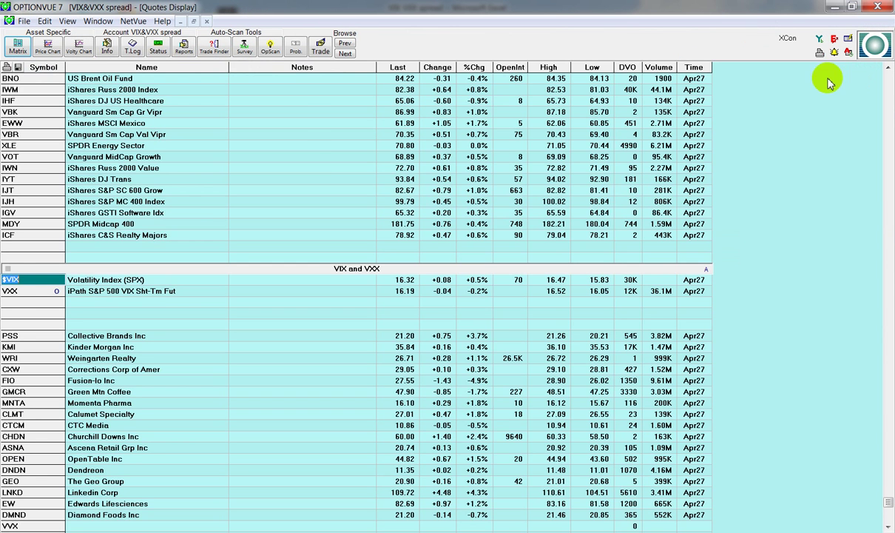
double_click(14, 279)
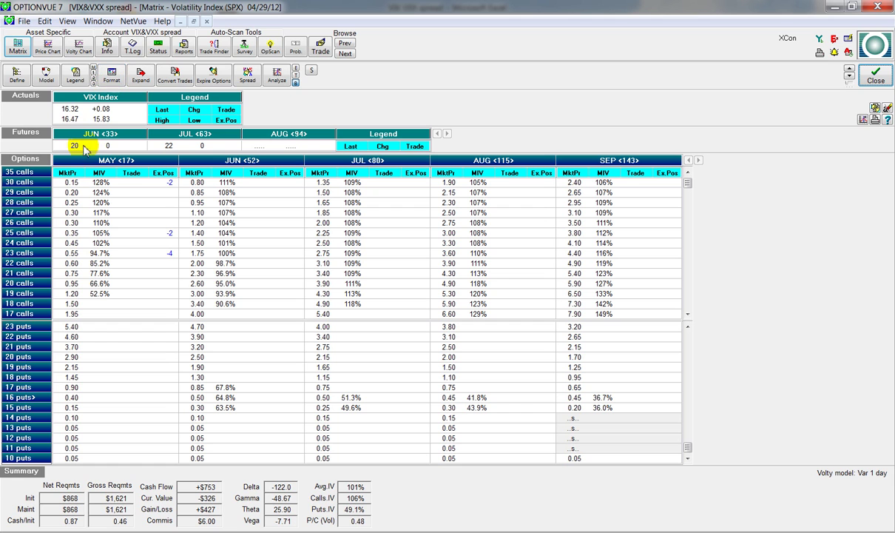
Step: Remove the AUG and SEP expiration months from the Volatility Index options definition and recheck the month list
left_click(46, 74)
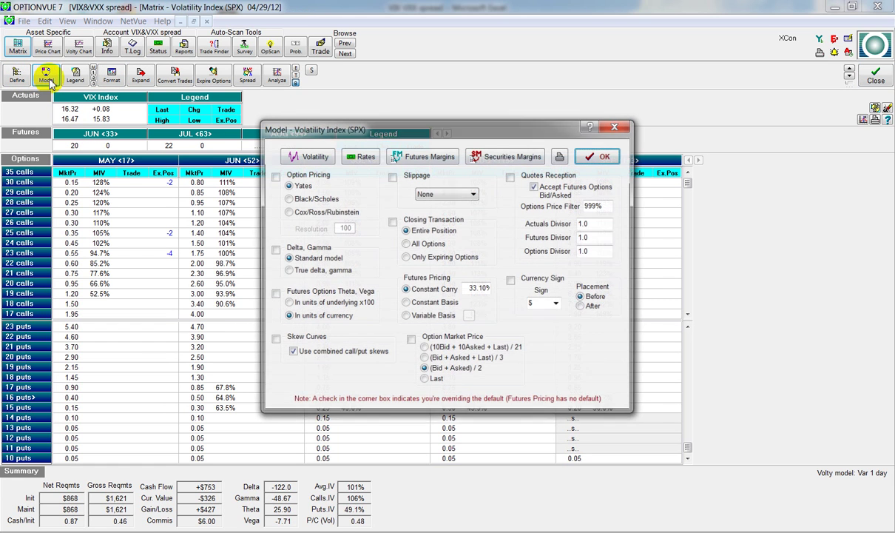
left_click_drag(262, 111, 285, 123)
left_click(16, 74)
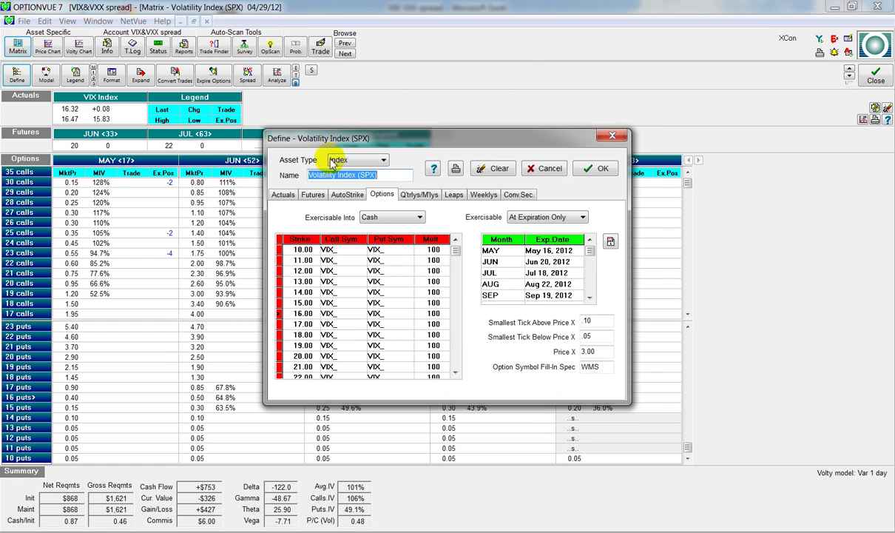
left_click(491, 295)
key("Delete")
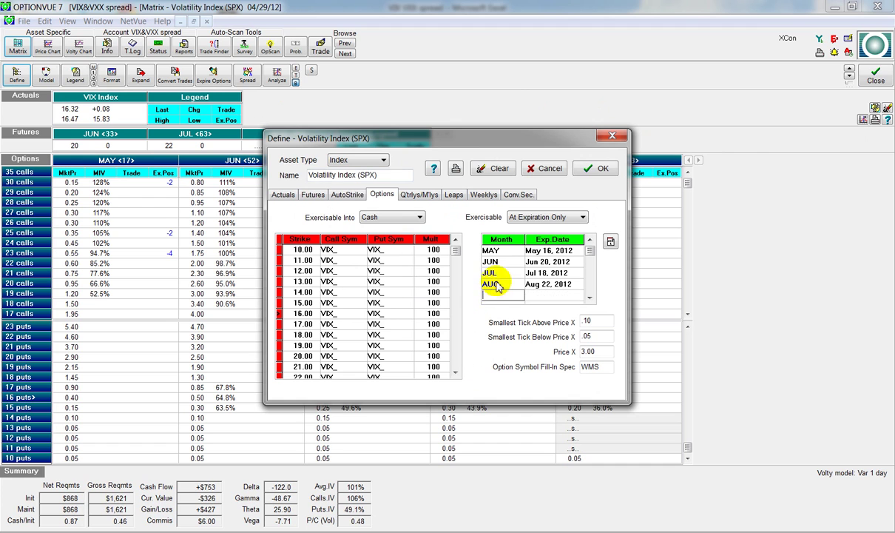
key("Delete")
left_click(598, 169)
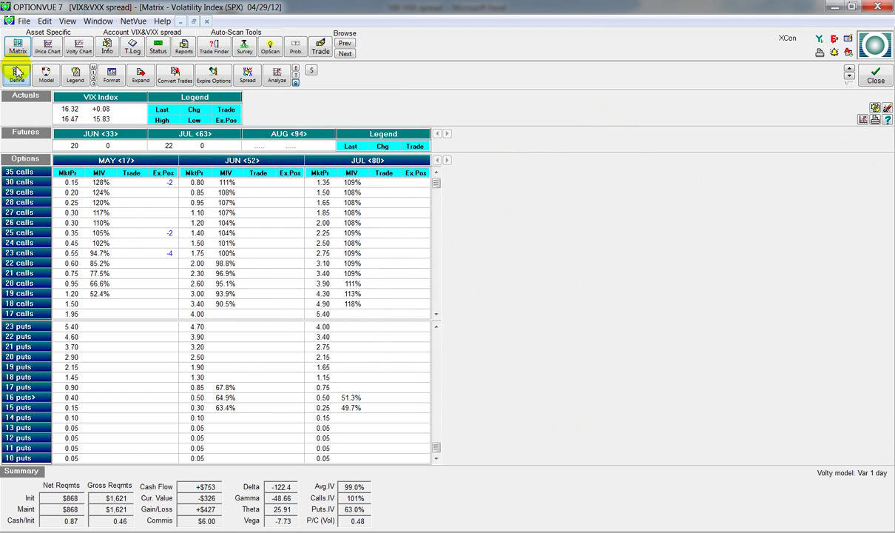
left_click(16, 74)
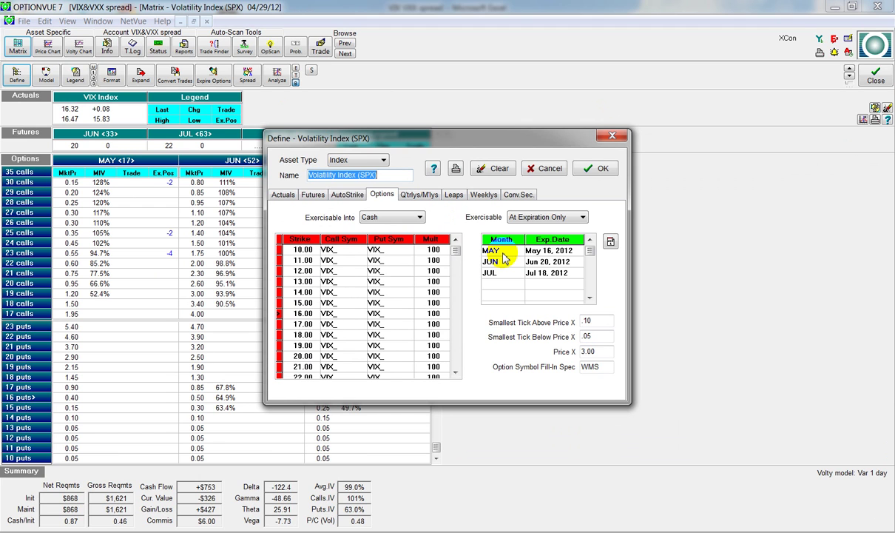
left_click(596, 170)
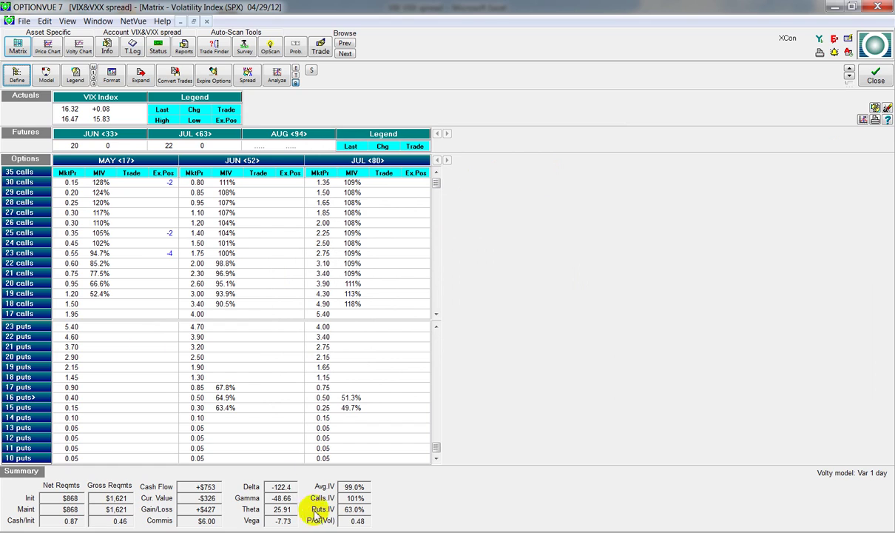
Step: Switch to the VIX VXX spread workbook in Excel and set VIX to 18.05 and VXX to 16.21
key("alt+Tab")
left_click(137, 175)
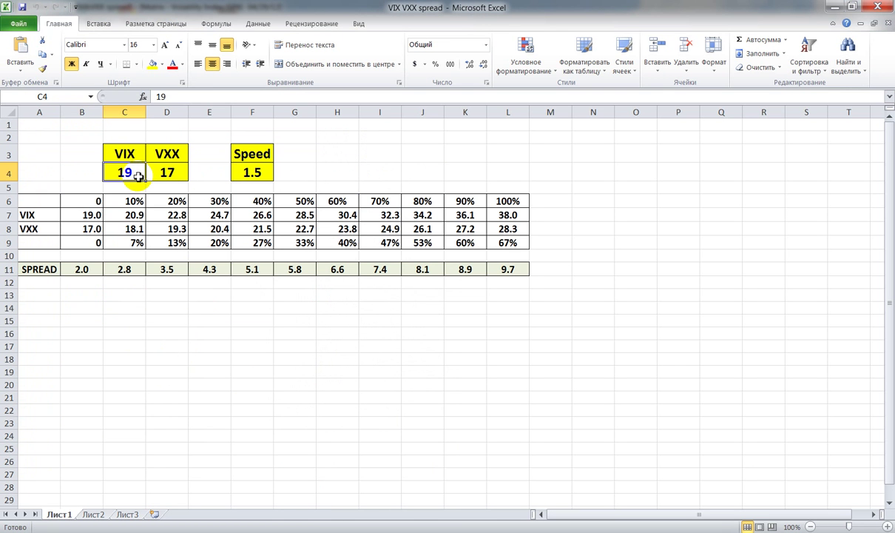
type("1")
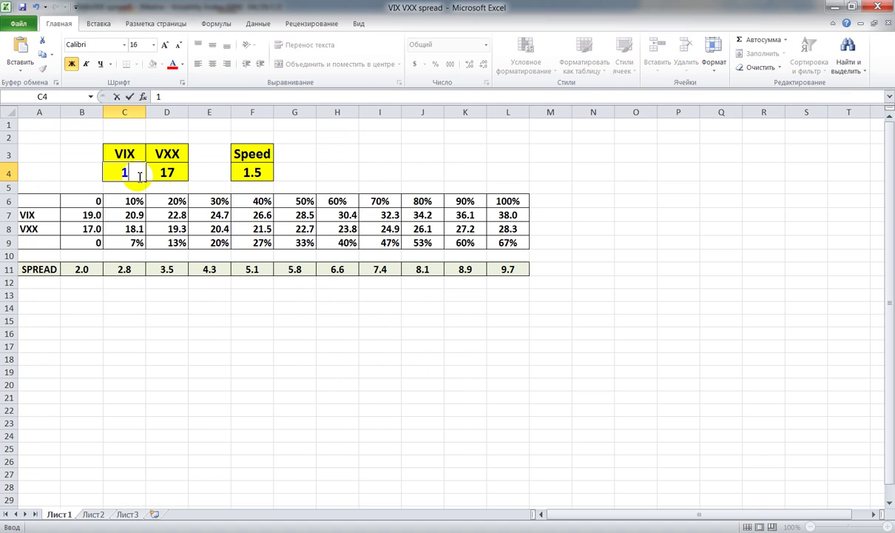
type("8.05")
key("Return")
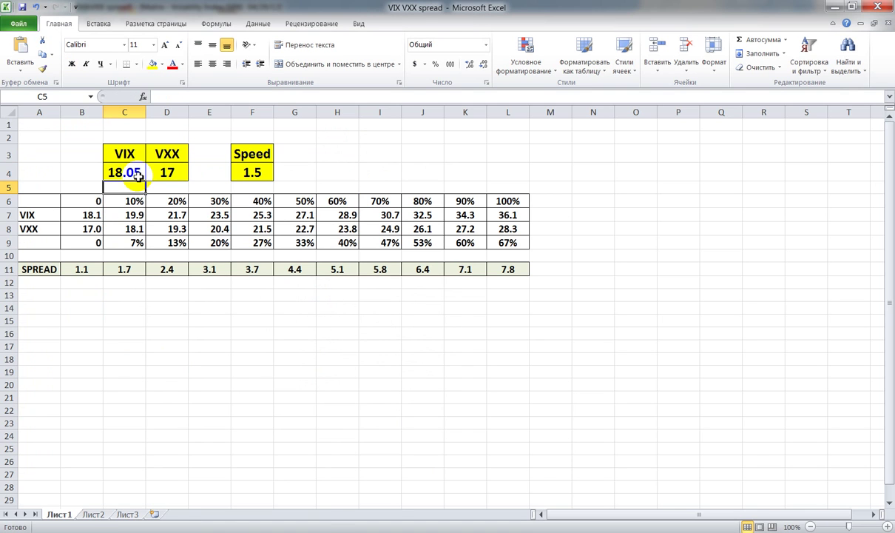
left_click(167, 174)
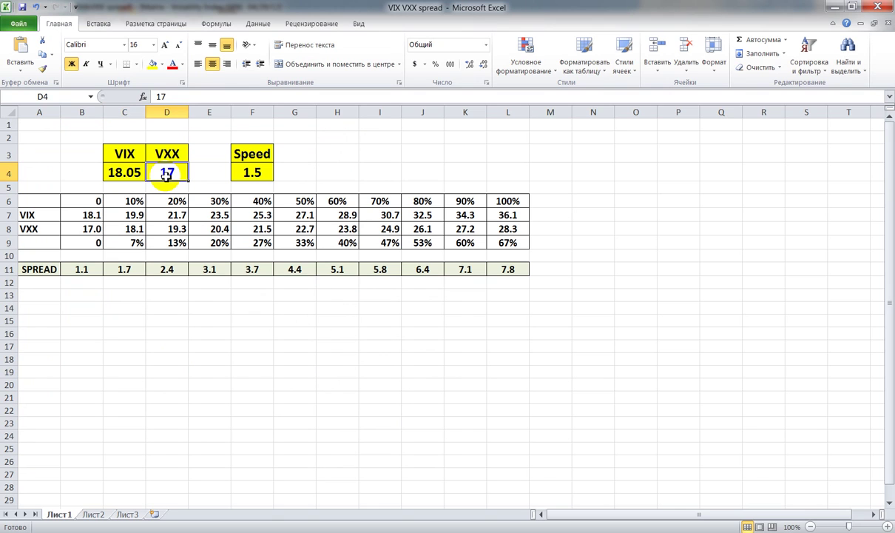
type("16")
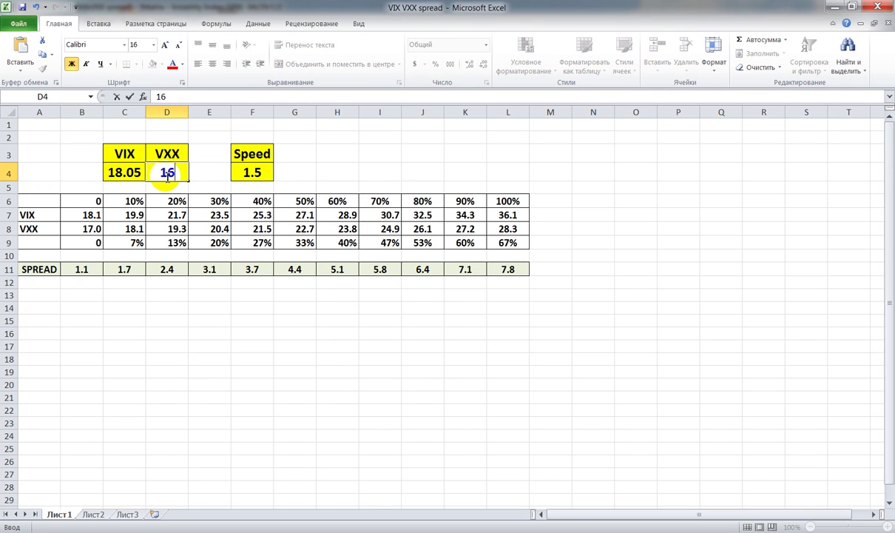
type(".21")
key("Return")
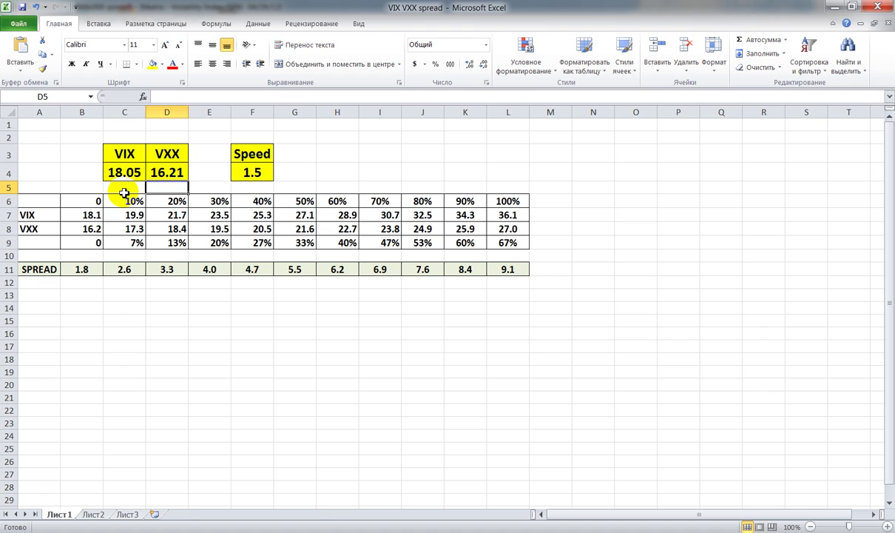
Step: Test the spread table with Speed set to 2, 1 and 1.5 in turn
left_click(262, 173)
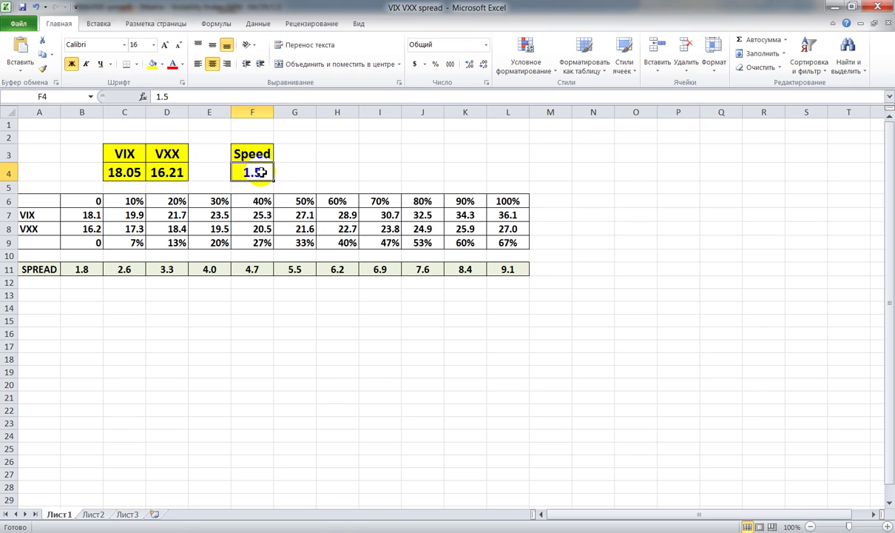
type("2")
key("Return")
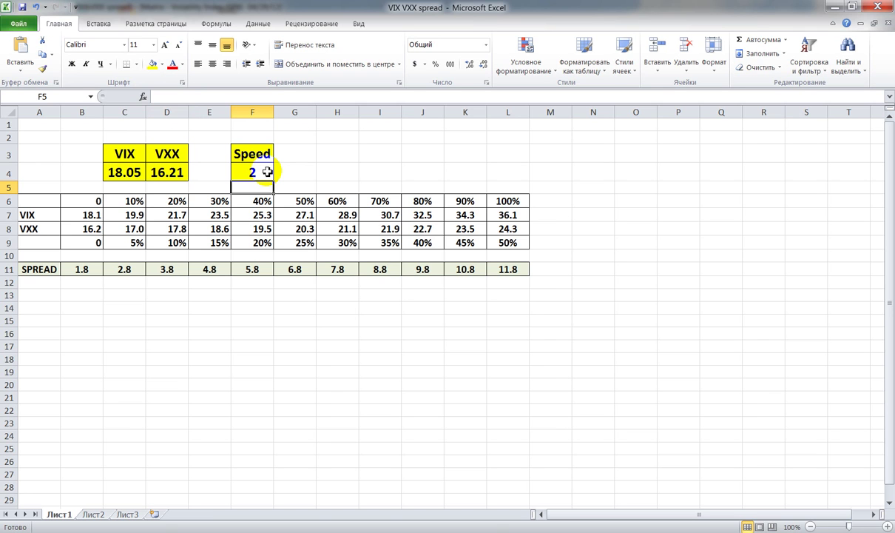
left_click(267, 171)
type("1")
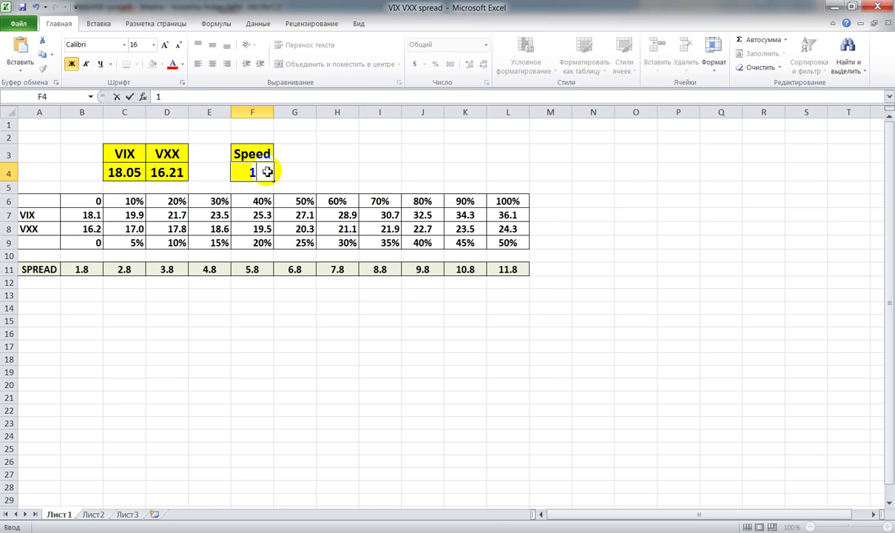
key("Return")
left_click(264, 172)
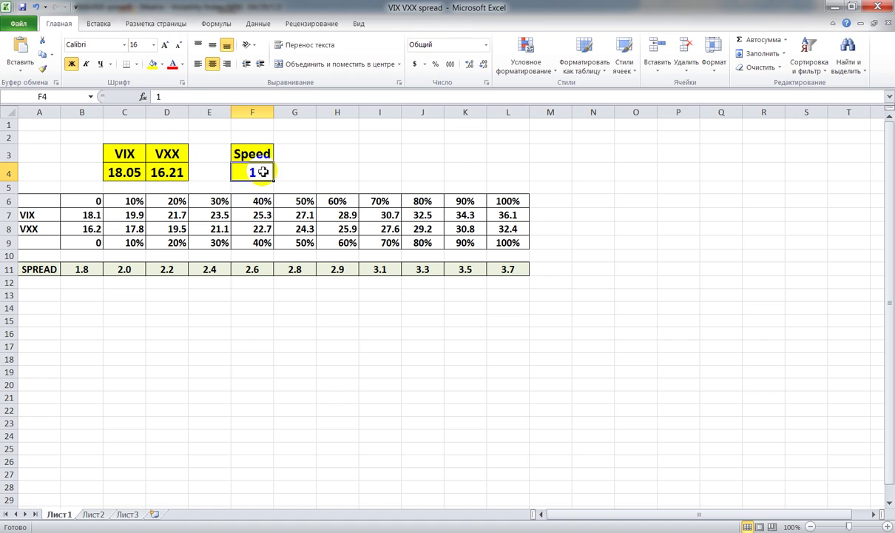
type("1.5")
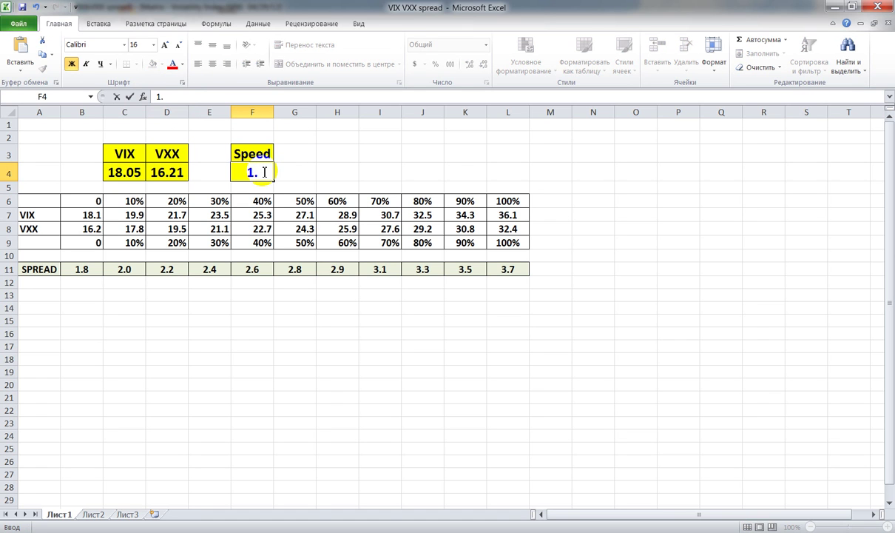
key("Return")
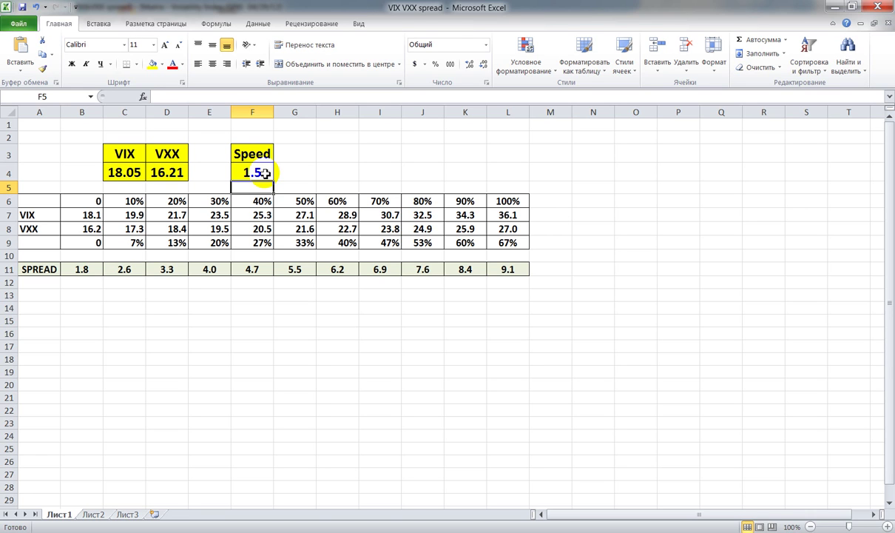
Step: Set the Speed value above the spread table to 2
left_click(265, 173)
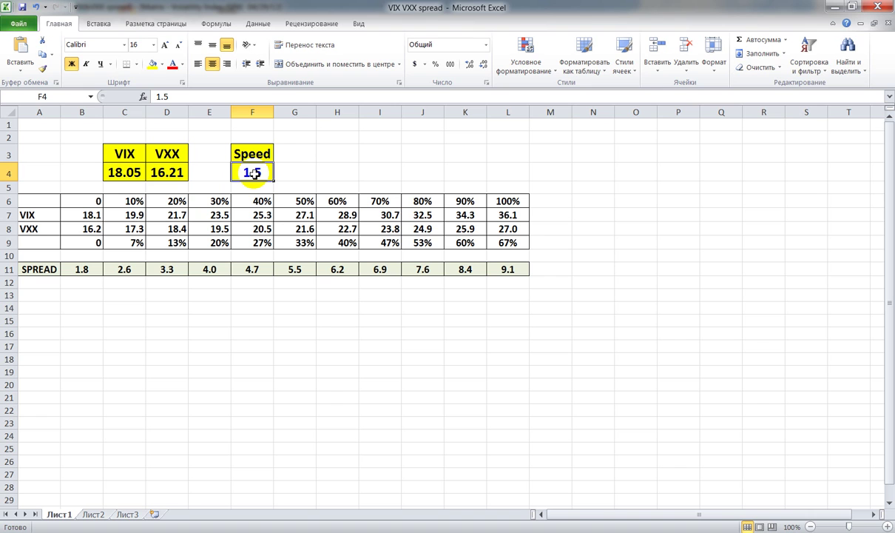
type("2")
key("Return")
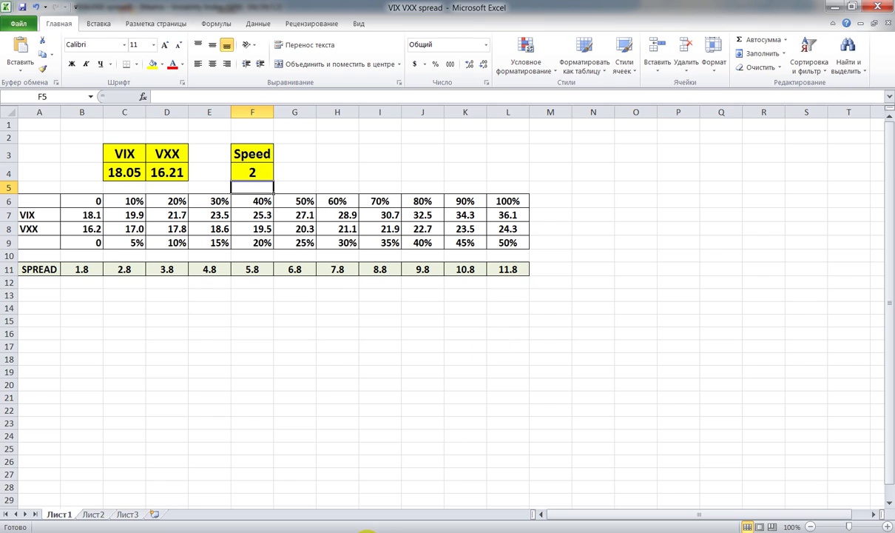
Step: Switch to OptionVue, leave the VIX matrix and open the VXX option matrix to examine its existing call positions
left_click(362, 529)
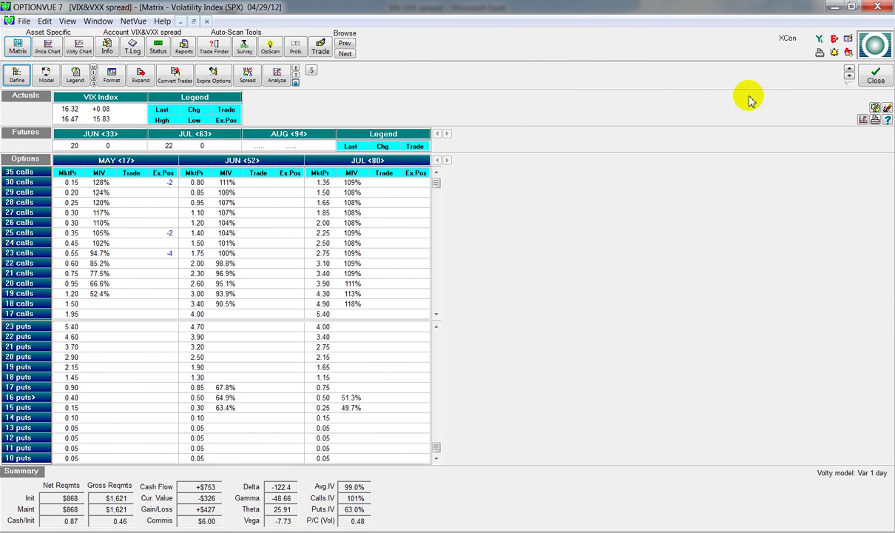
left_click(870, 79)
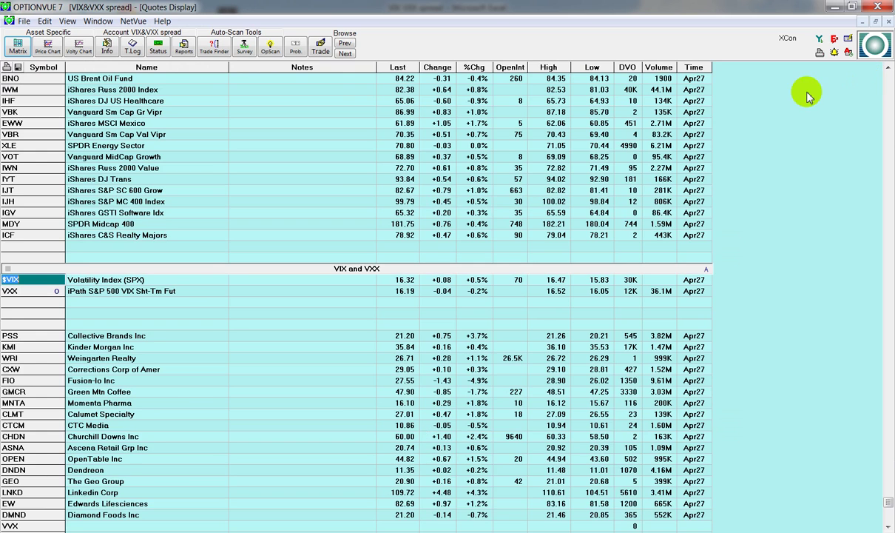
double_click(31, 293)
key("Return")
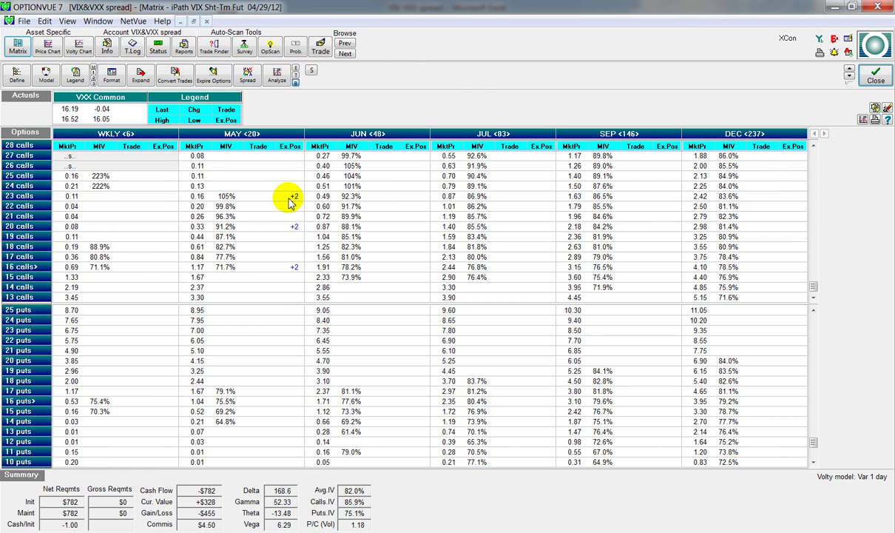
Step: Compare the existing positions in the VIX option matrix with those in the VXX matrix, ending on the VXX matrix
left_click(874, 74)
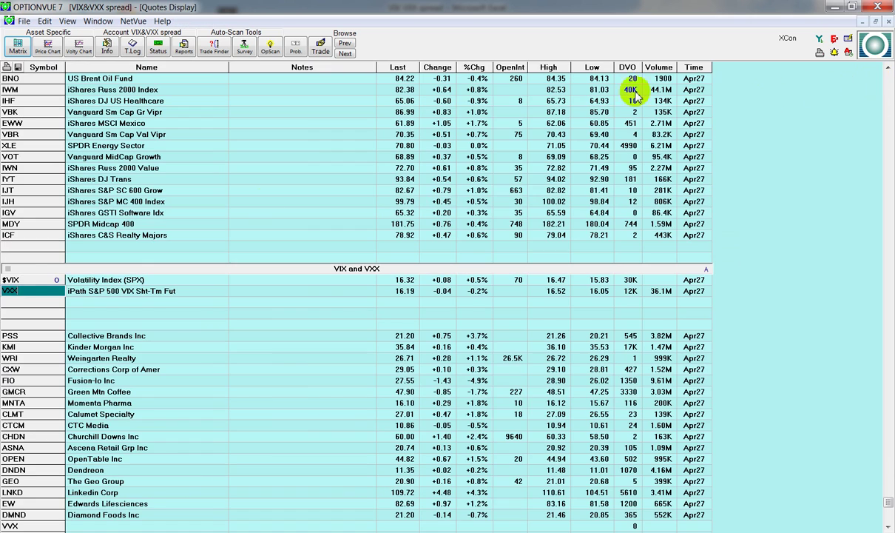
double_click(37, 263)
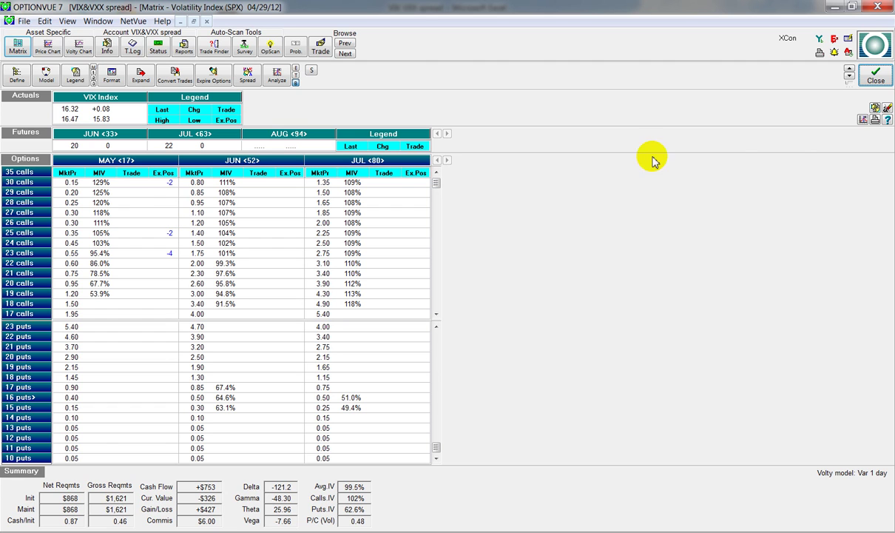
left_click(875, 76)
double_click(16, 291)
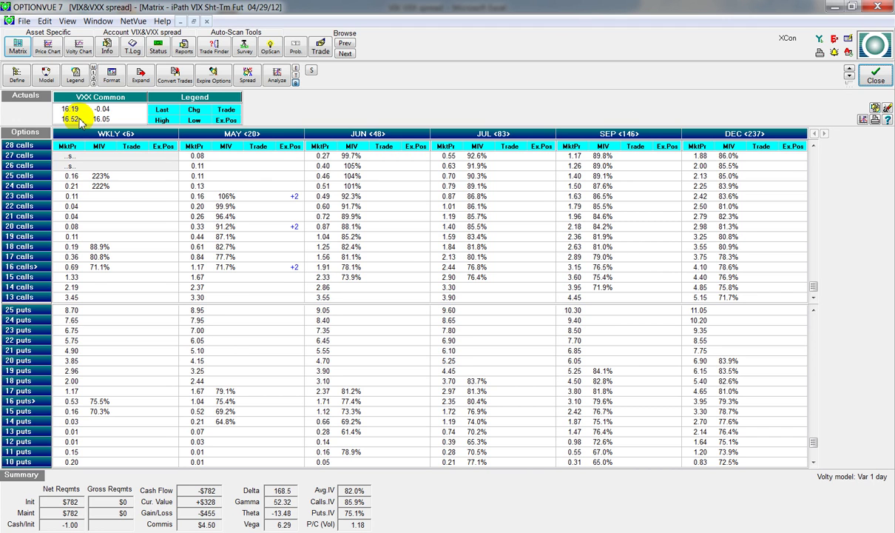
Step: Check the spread table in Excel, and return to OptionVue to open the VIX option matrix in place of the VXX one
key("alt+Tab")
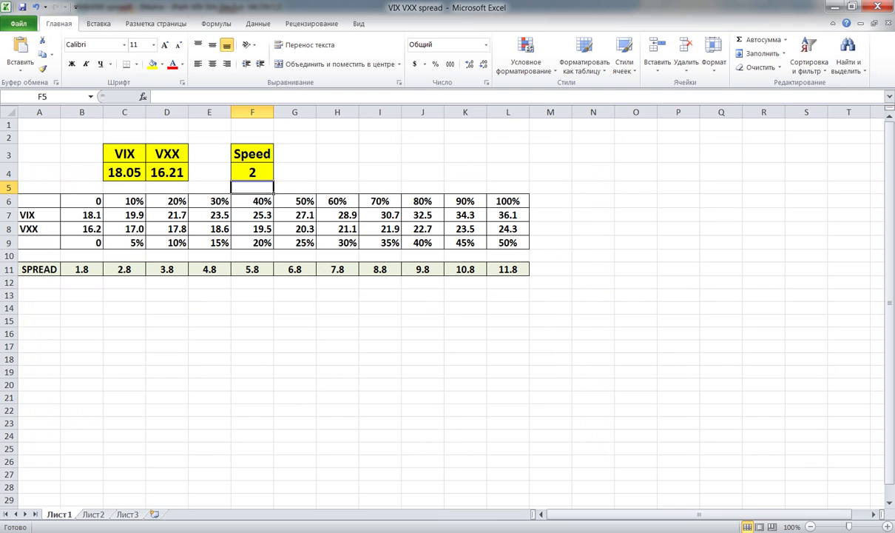
key("alt+Tab")
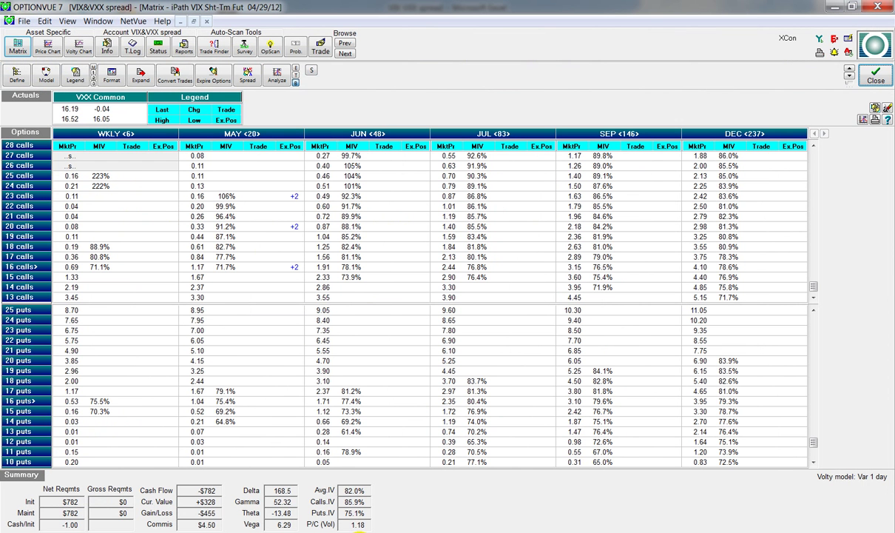
left_click(874, 75)
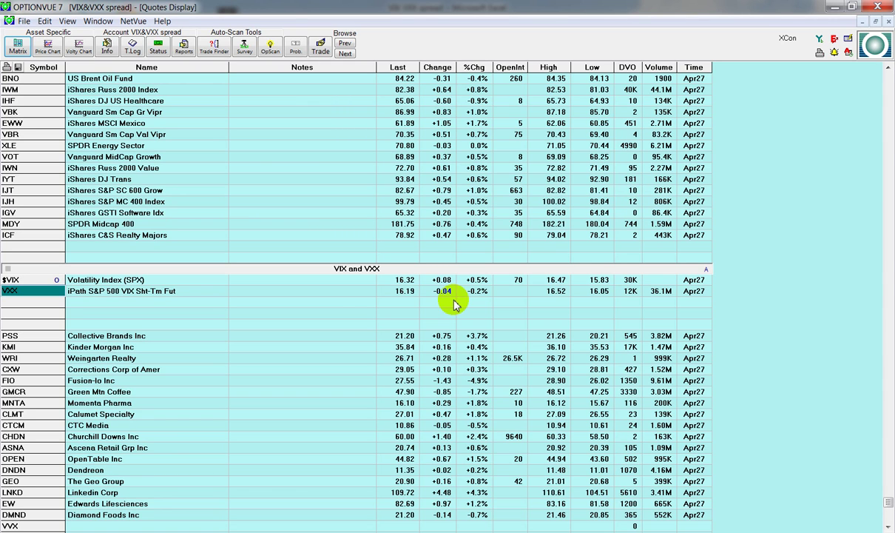
double_click(22, 280)
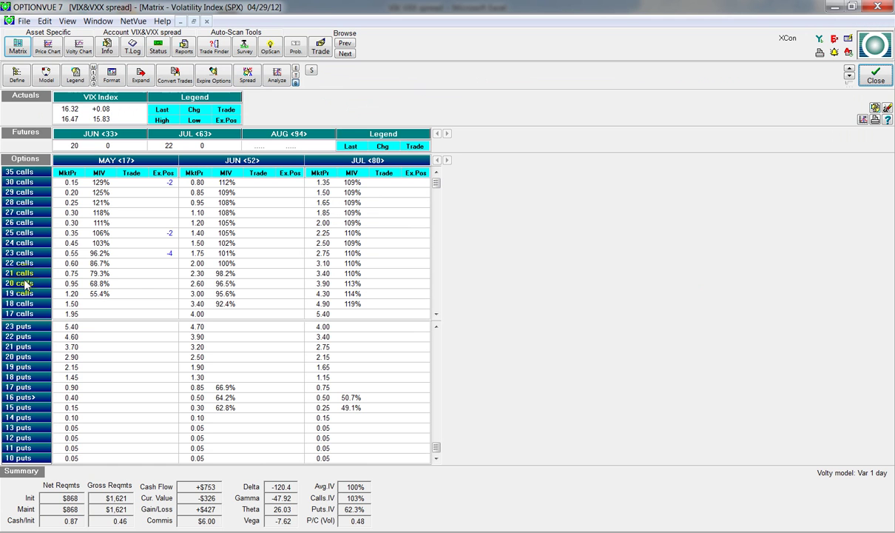